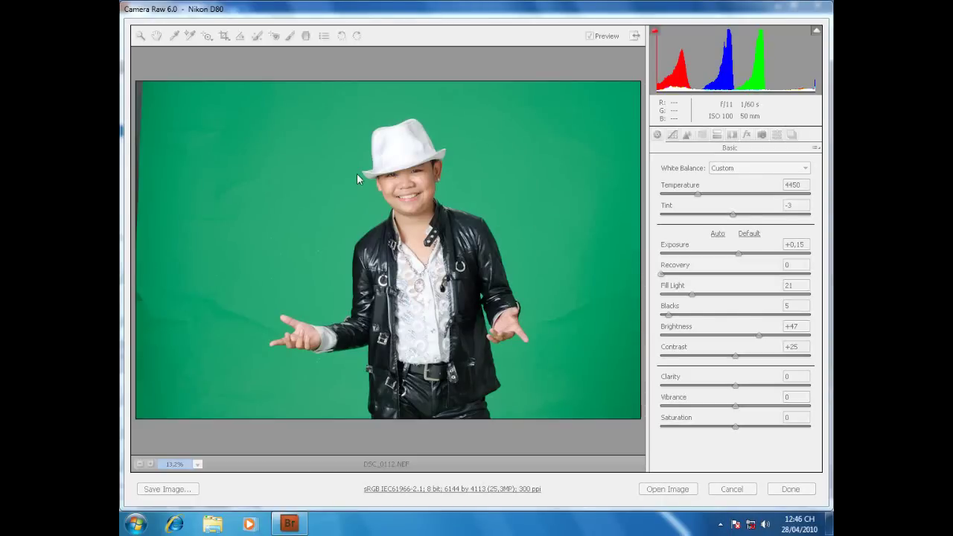
Step: Zoom in on the boy's upper body and turn on the highlight clipping warning
click(360, 17)
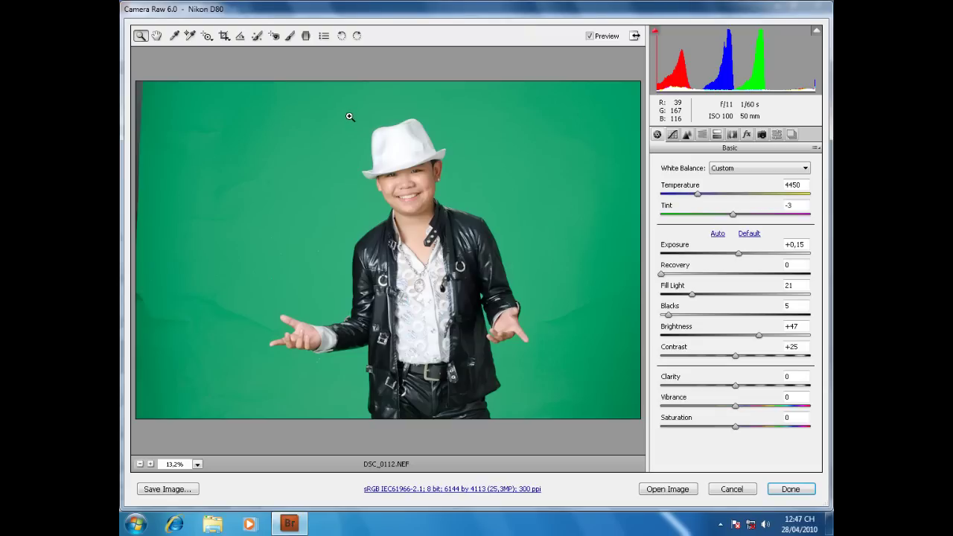
drag(352, 117, 512, 293)
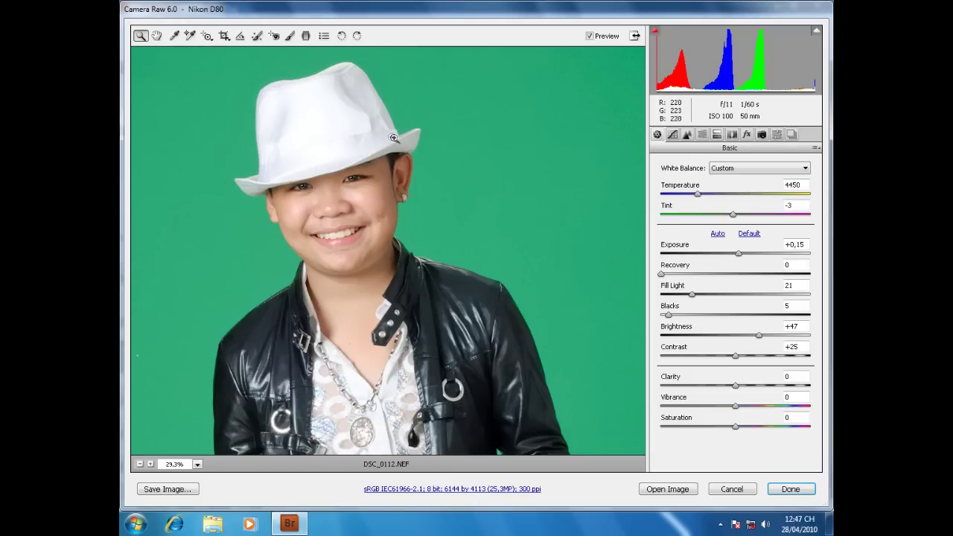
click(816, 31)
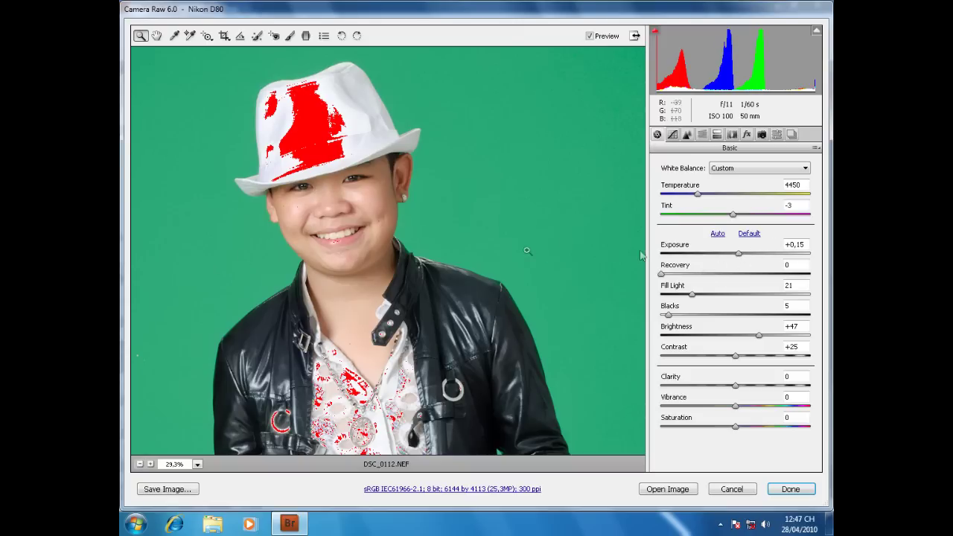
Step: Test lowering Exposure to about -2.00, then undo it back to +0.15
drag(747, 248, 743, 249)
drag(743, 249, 698, 252)
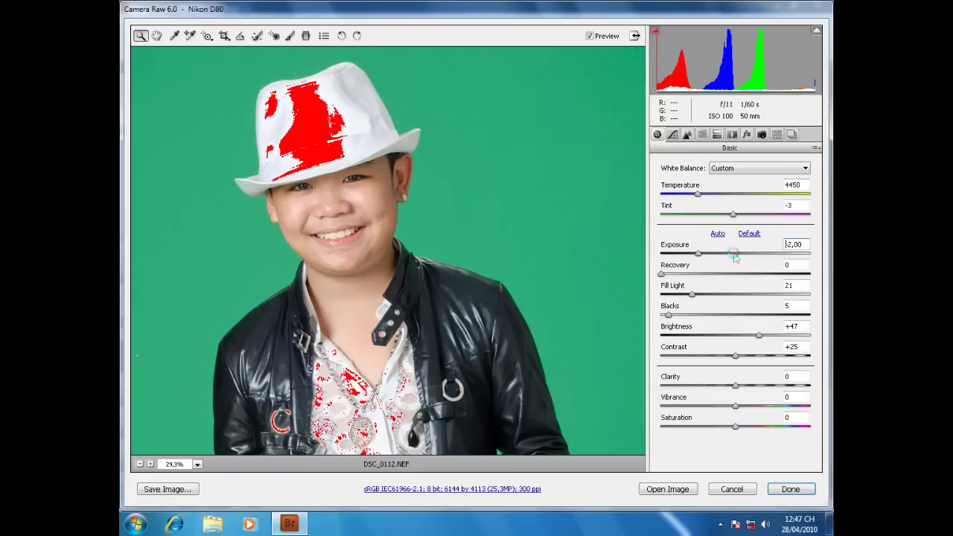
key(ctrl+z)
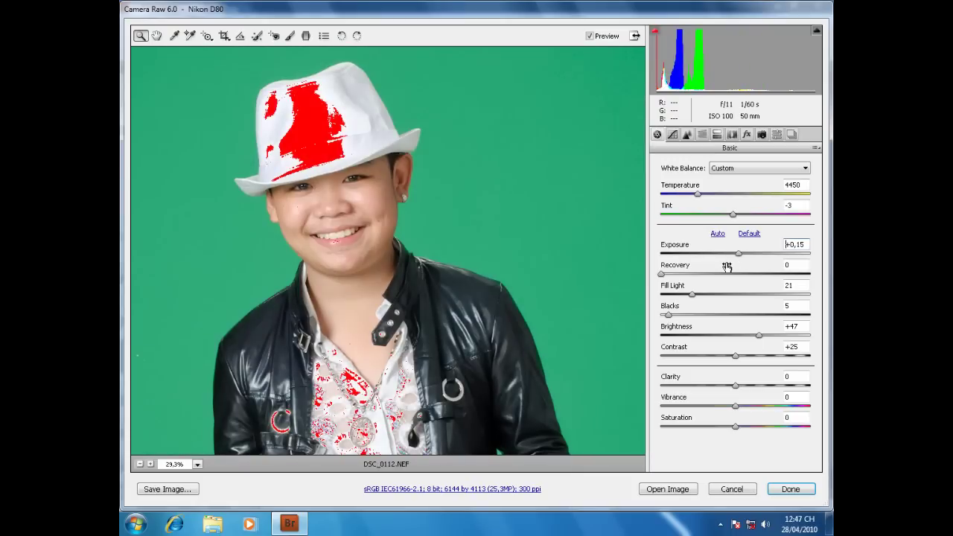
Step: Set up the Adjustment Brush with Contrast and Exposure zeroed and a slightly negative Exposure
click(290, 35)
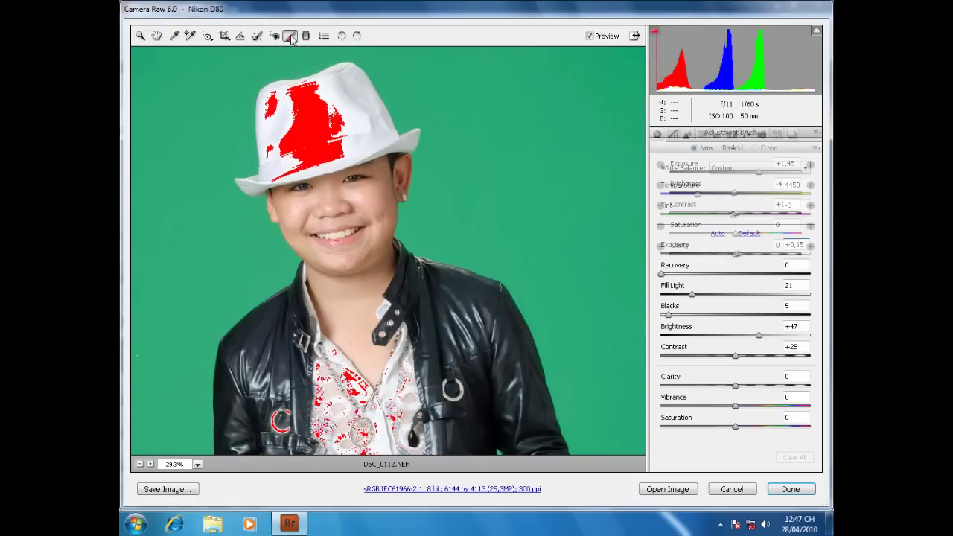
click(794, 203)
text(0)
click(792, 185)
click(797, 163)
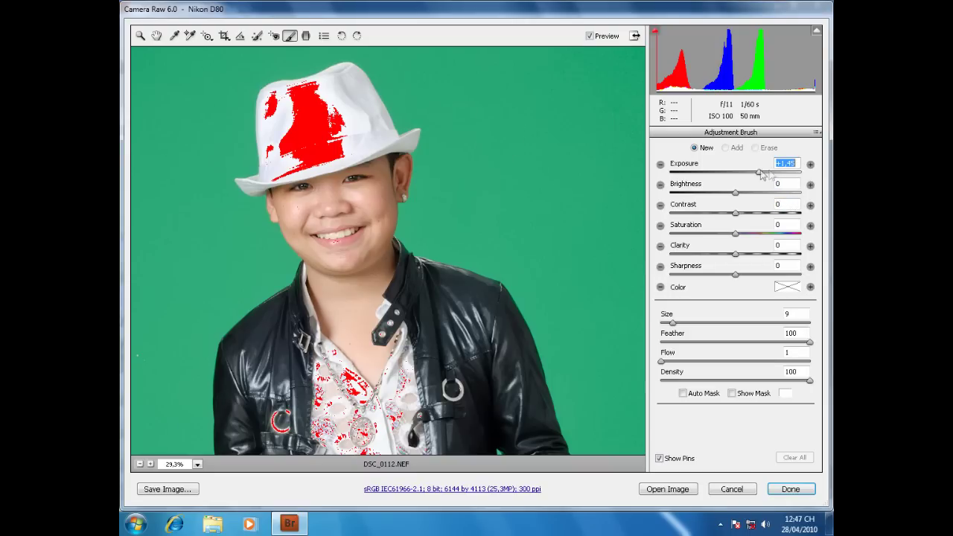
text(0)
drag(737, 172, 733, 172)
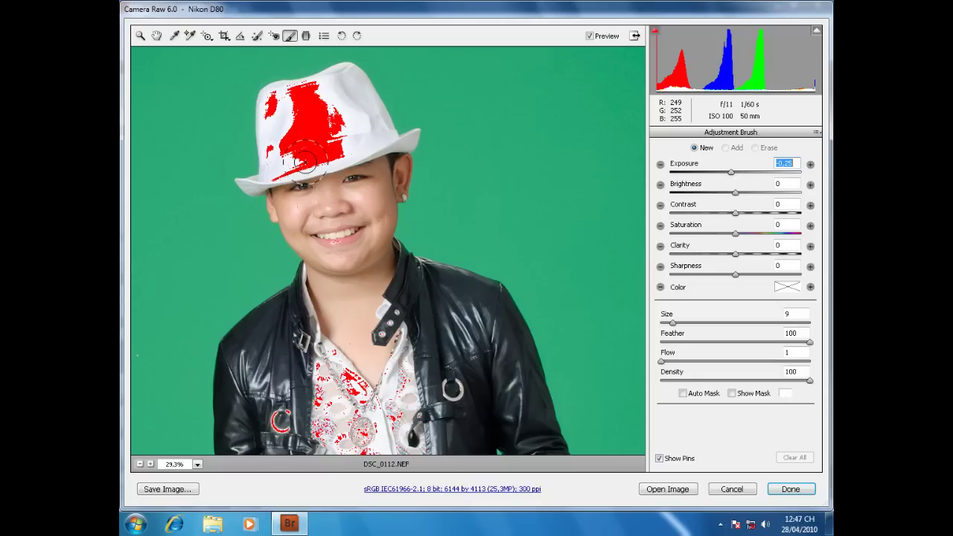
Step: Paint the darkening over the hat and lower its Exposure to -3.35
mouse_move(307, 128)
mouse_down()
mouse_move(316, 146)
mouse_move(275, 112)
mouse_up()
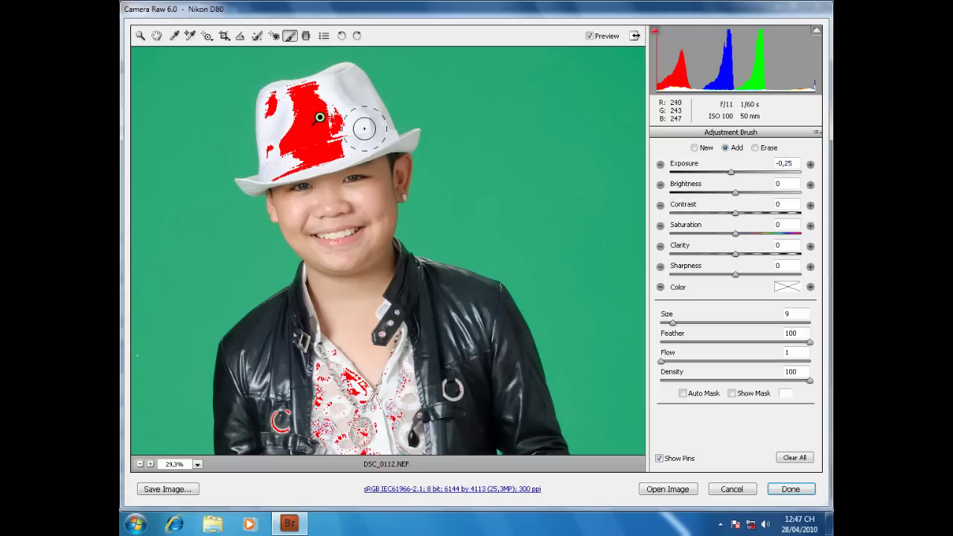
drag(743, 164, 738, 169)
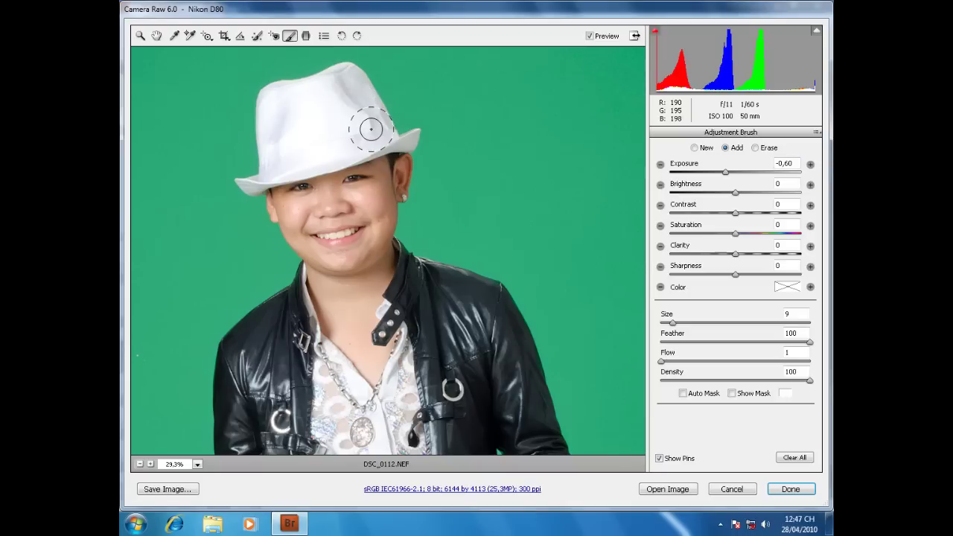
drag(738, 164, 684, 167)
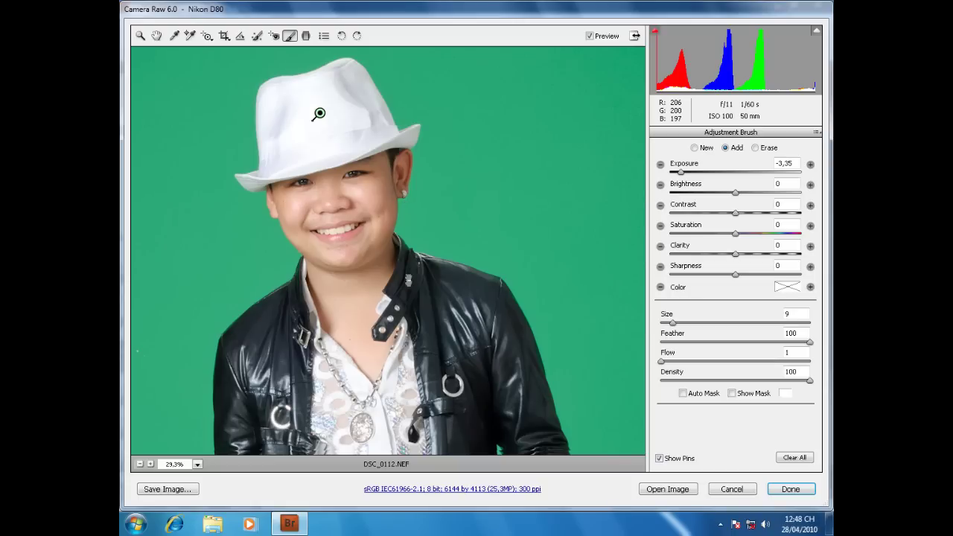
scroll(408, 256, down, 3)
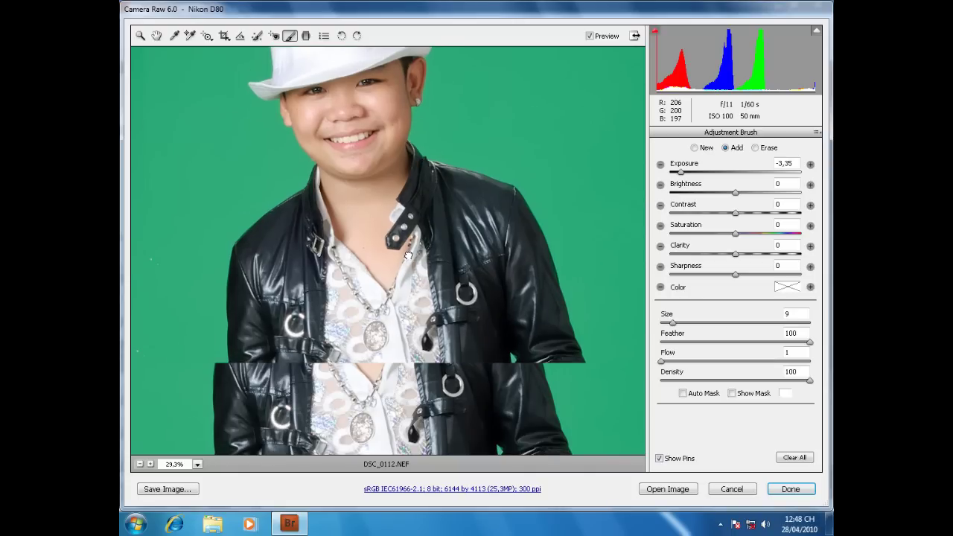
Step: Pan and zoom out to 25% to frame the boy's face and whole leather jacket
scroll(408, 256, down, 2)
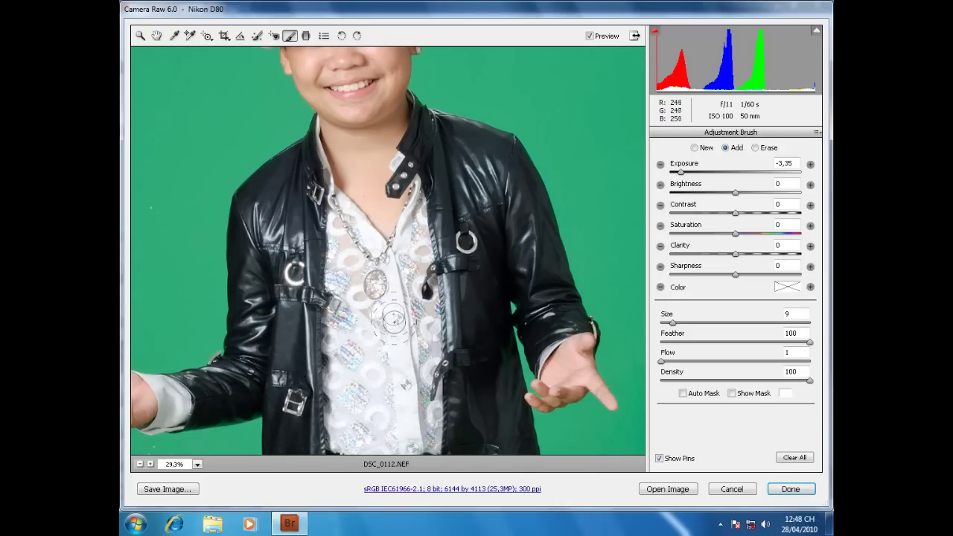
drag(412, 431, 494, 417)
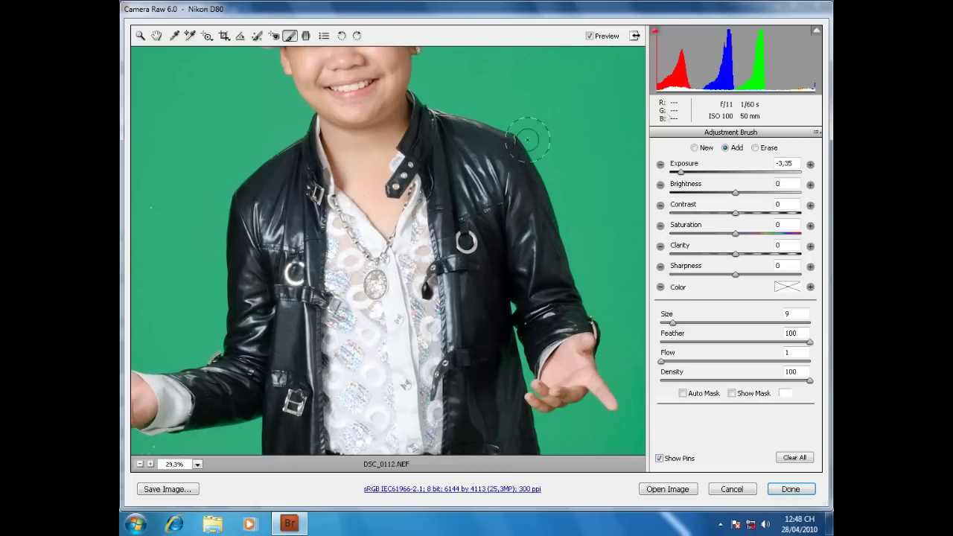
drag(385, 105, 389, 204)
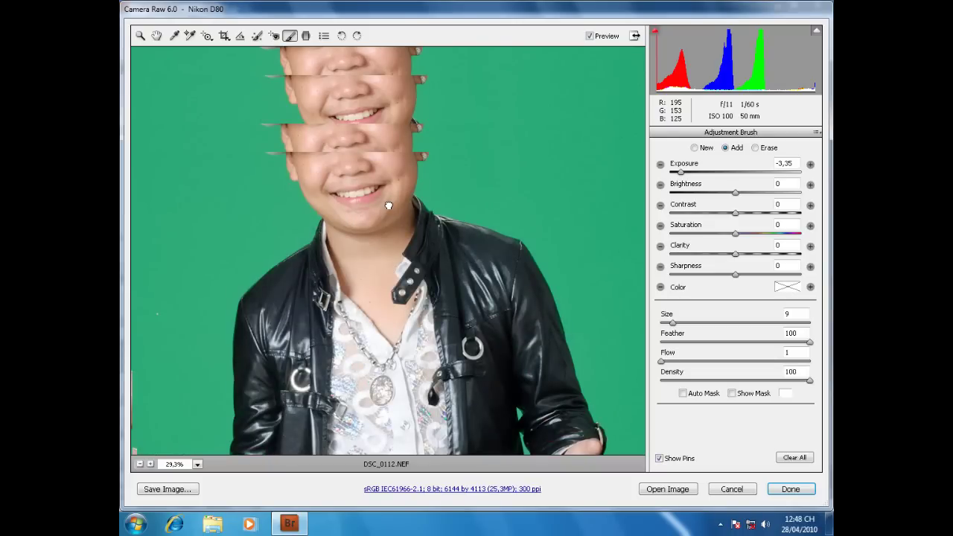
key(ctrl+minus)
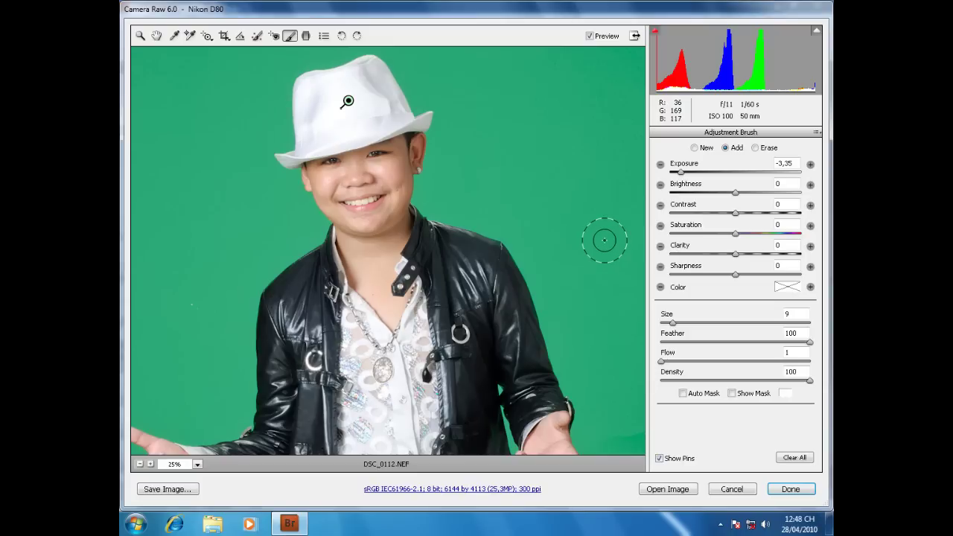
drag(498, 404, 490, 315)
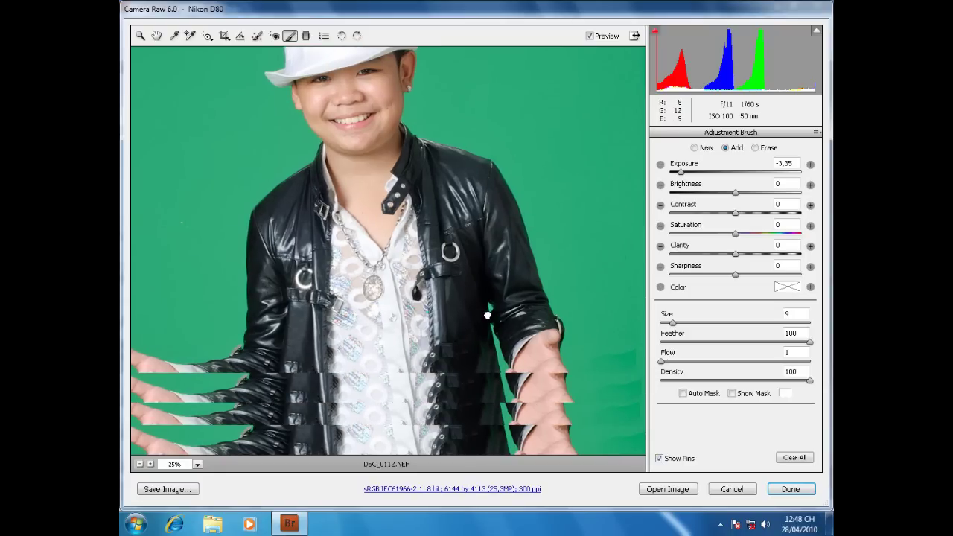
click(695, 149)
Step: Paint a brightening adjustment over the jacket's right shoulder, sleeve and upper body
mouse_move(689, 172)
mouse_down()
mouse_move(743, 176)
mouse_move(735, 178)
mouse_up()
drag(462, 199, 450, 191)
drag(480, 237, 508, 294)
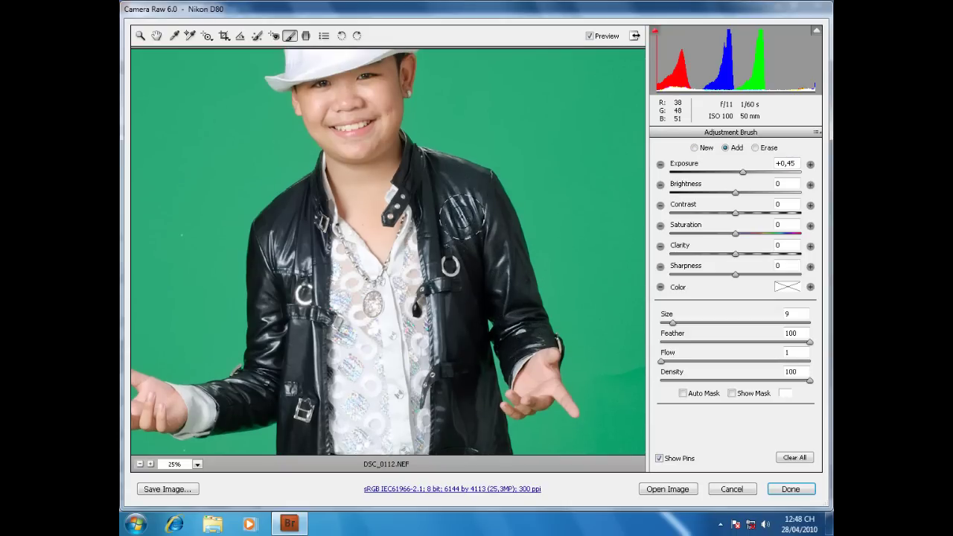
mouse_move(506, 292)
mouse_down()
mouse_move(450, 165)
mouse_move(484, 406)
mouse_up()
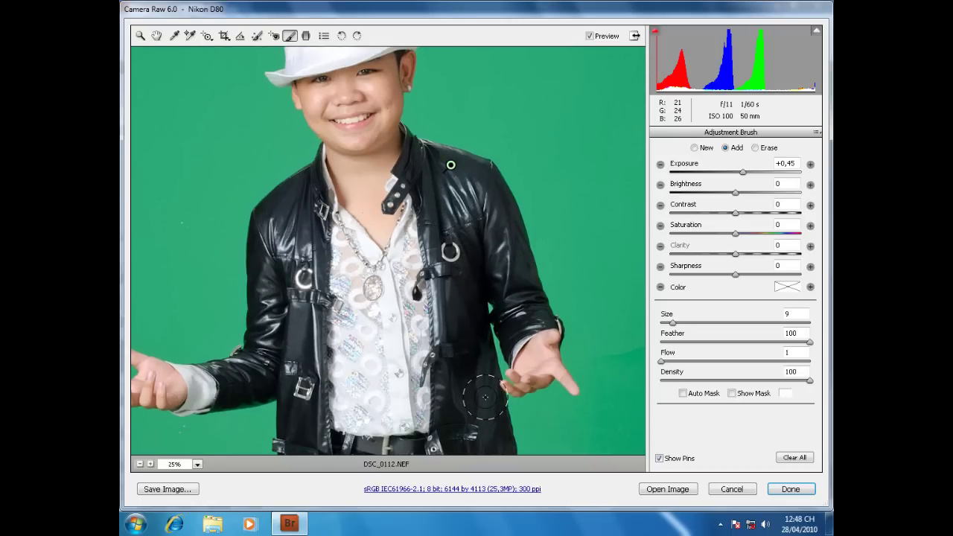
key(ctrl+minus)
drag(439, 324, 395, 406)
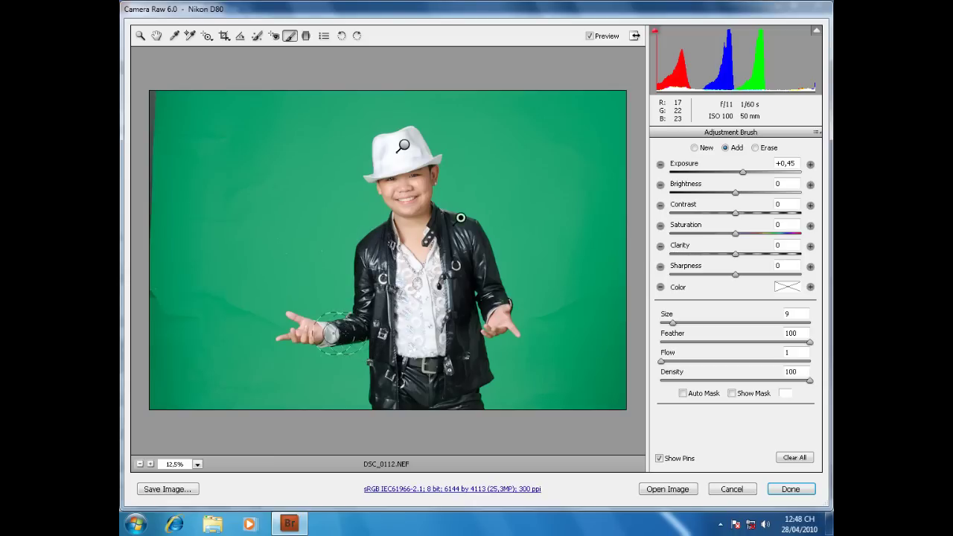
Step: Raise the jacket adjustment to Exposure +1,15 and zoom in on the hat and face
mouse_move(743, 172)
mouse_down()
mouse_move(780, 168)
mouse_move(756, 170)
mouse_up()
drag(361, 124, 460, 246)
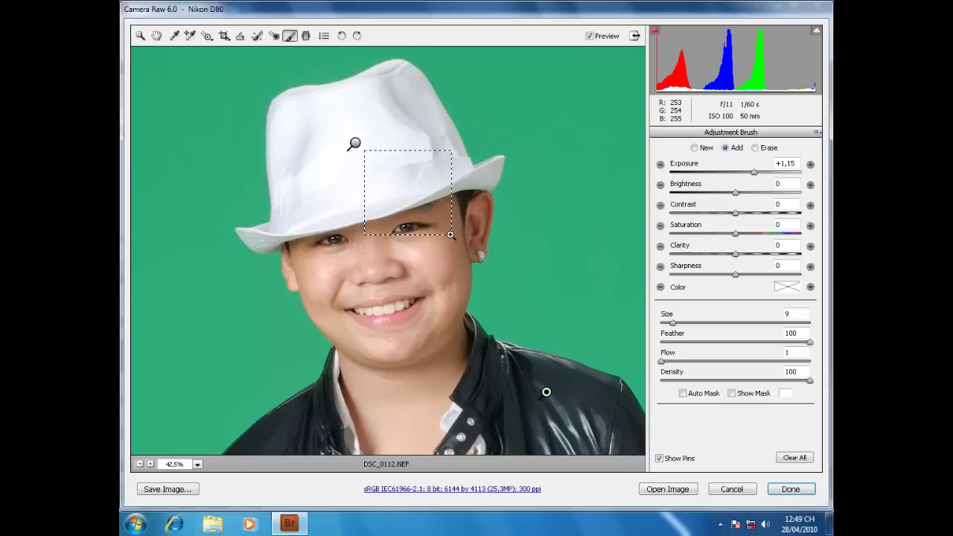
drag(353, 145, 504, 357)
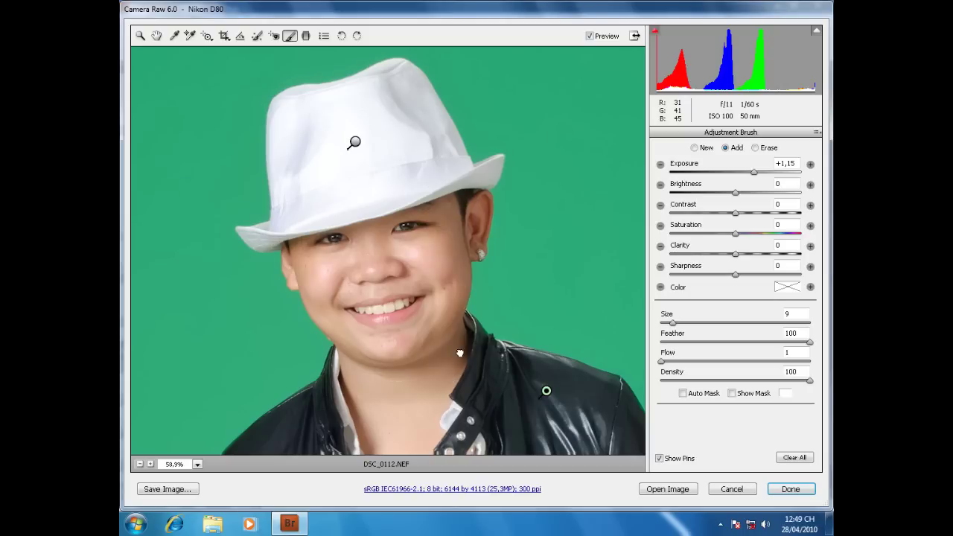
Step: Start a new brush adjustment with a gentler Exposure and pan to the face and ear
click(695, 148)
drag(750, 172, 740, 174)
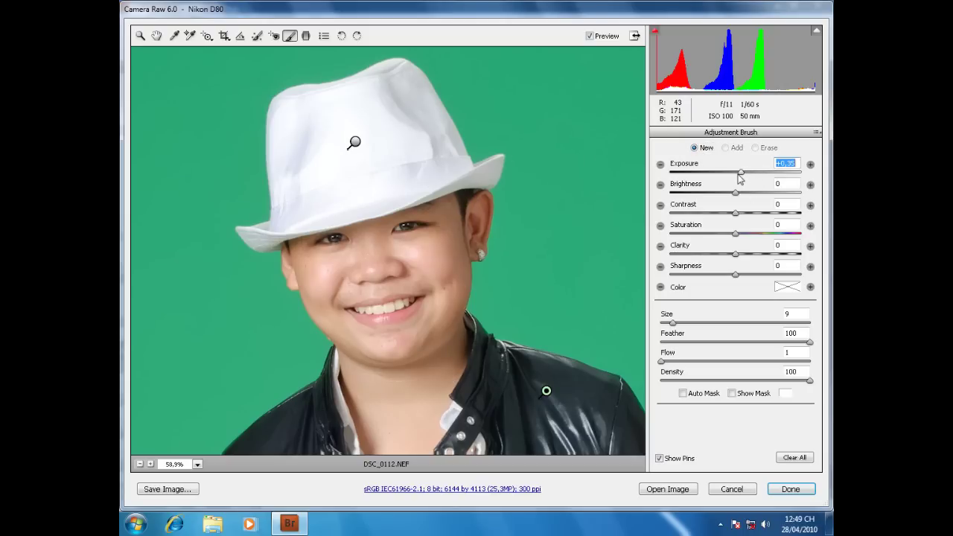
scroll(434, 249, up, 2)
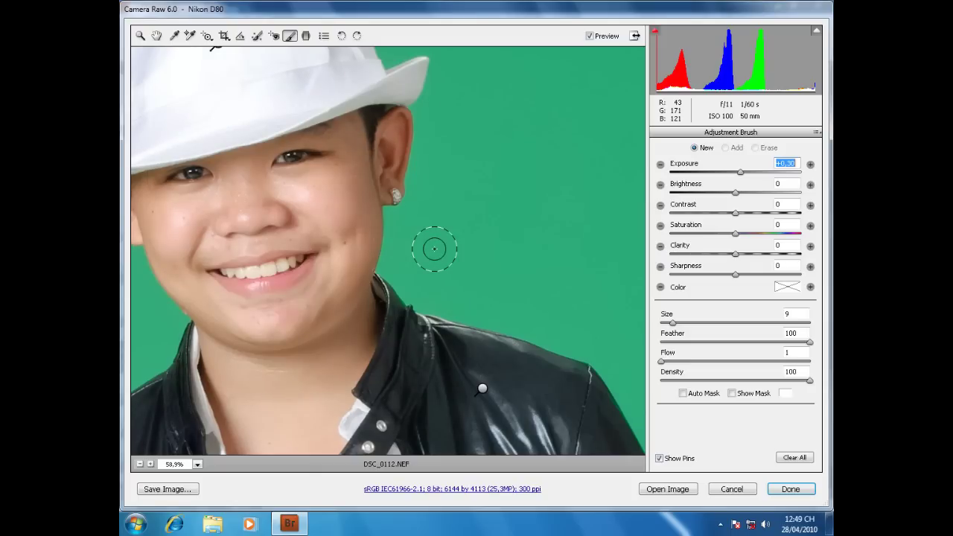
key(space)
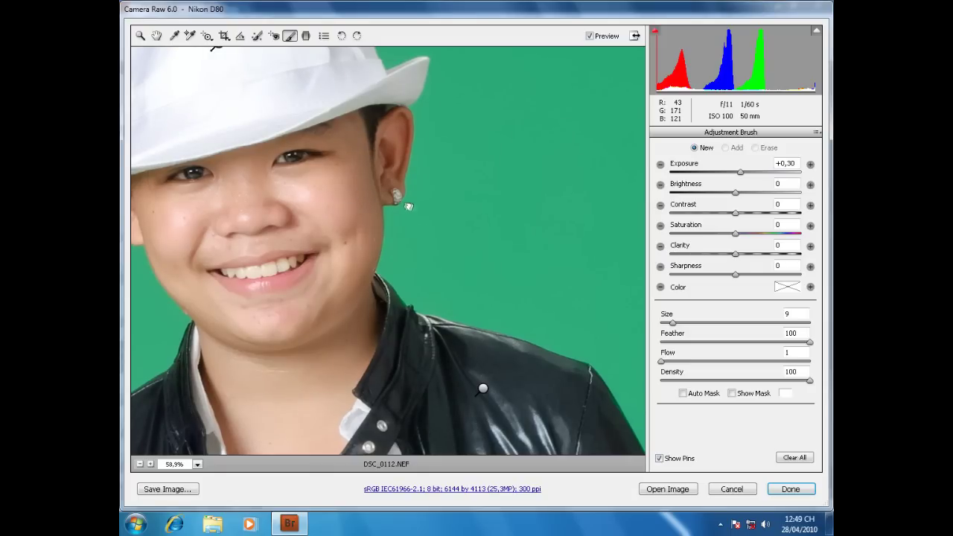
drag(408, 207, 424, 209)
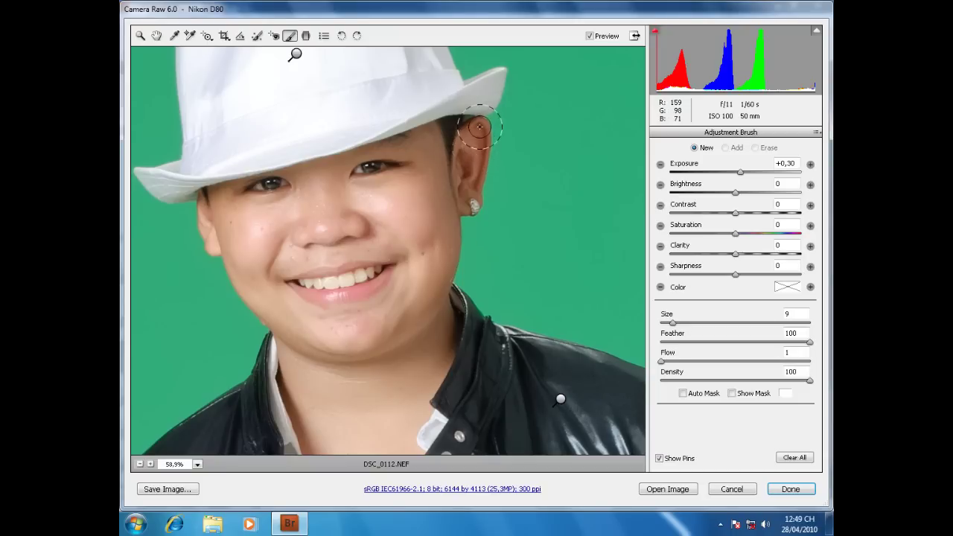
Step: Paint brightening at Exposure +0,60 over the ear, cheek and jaw, then return to the Basic panel
mouse_move(484, 130)
mouse_down()
mouse_move(461, 181)
mouse_move(479, 198)
mouse_move(463, 209)
mouse_up()
drag(753, 166, 758, 166)
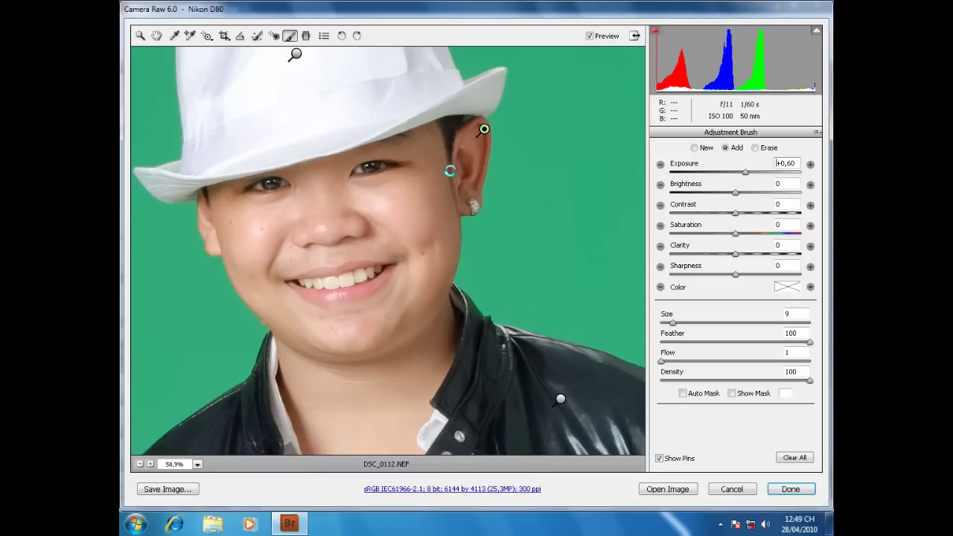
drag(450, 171, 436, 155)
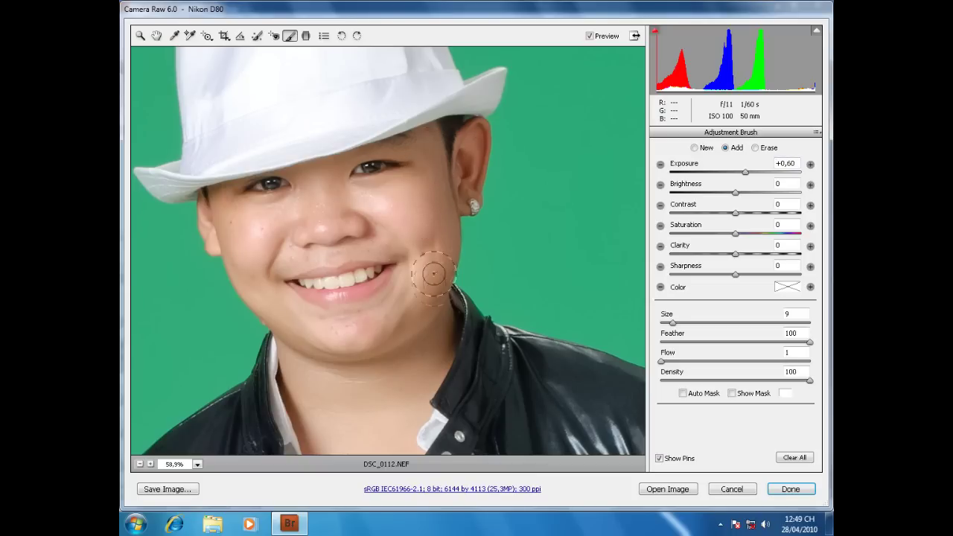
drag(434, 274, 431, 156)
drag(444, 316, 438, 373)
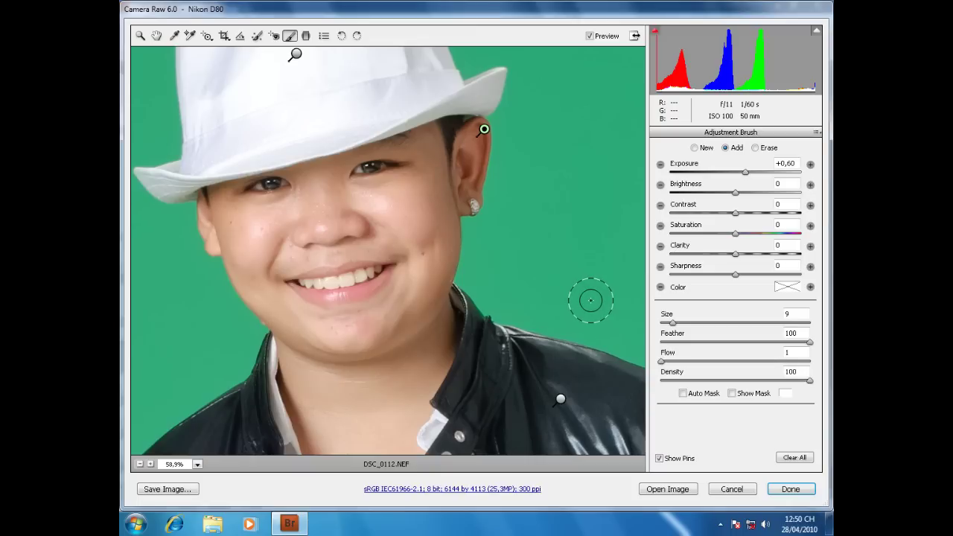
click(158, 36)
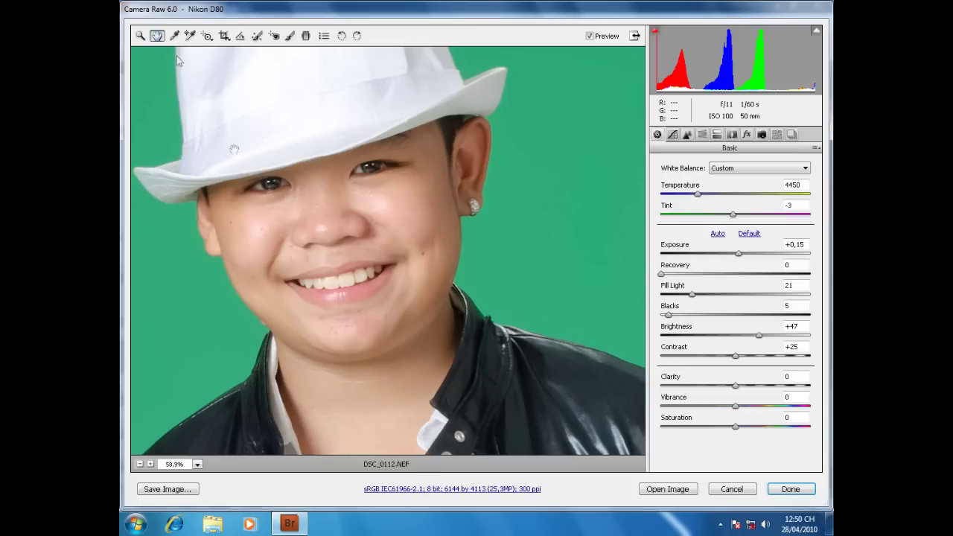
Step: Create a new snapshot named 03 in the Snapshots panel
click(816, 149)
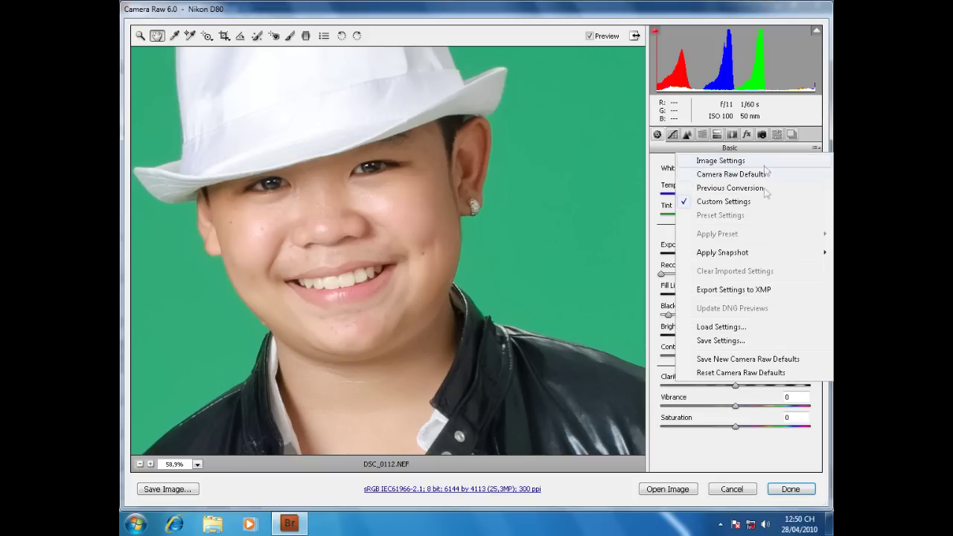
click(792, 134)
click(791, 134)
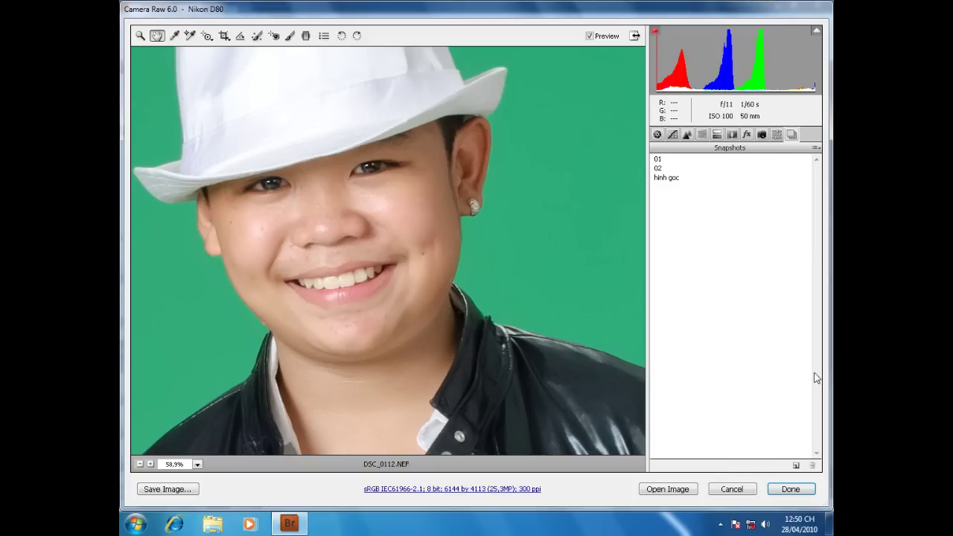
click(795, 465)
text(03)
key(Return)
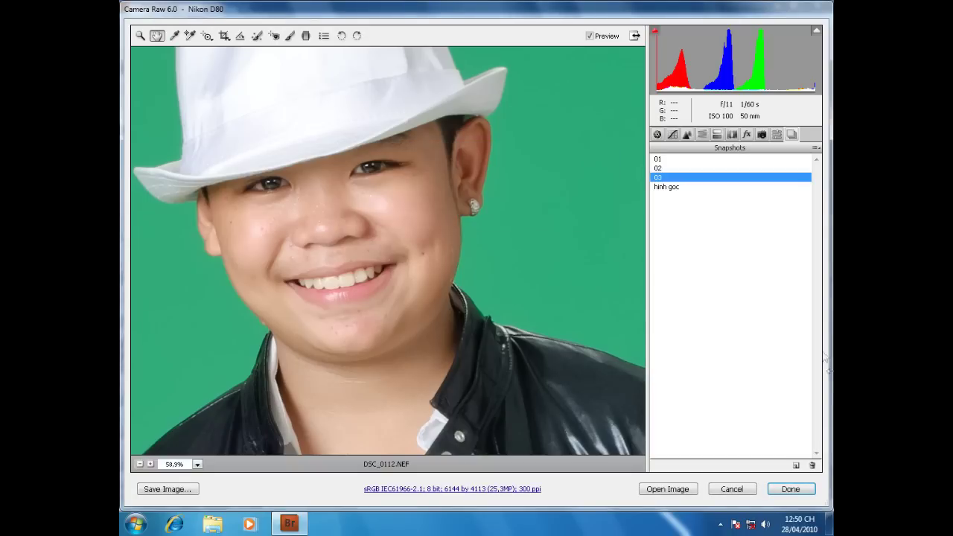
Step: Compare snapshots 02 and 03, then zoom the view out
click(658, 169)
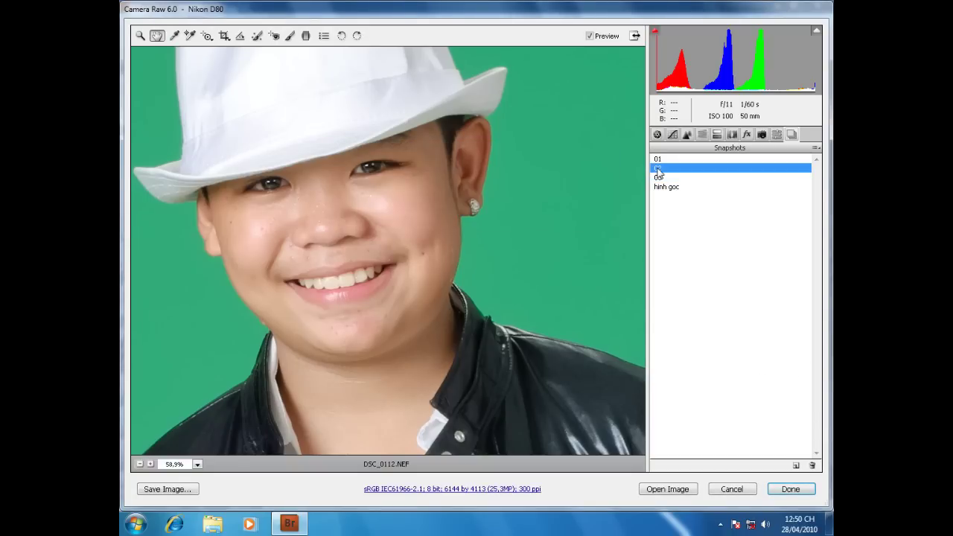
click(658, 179)
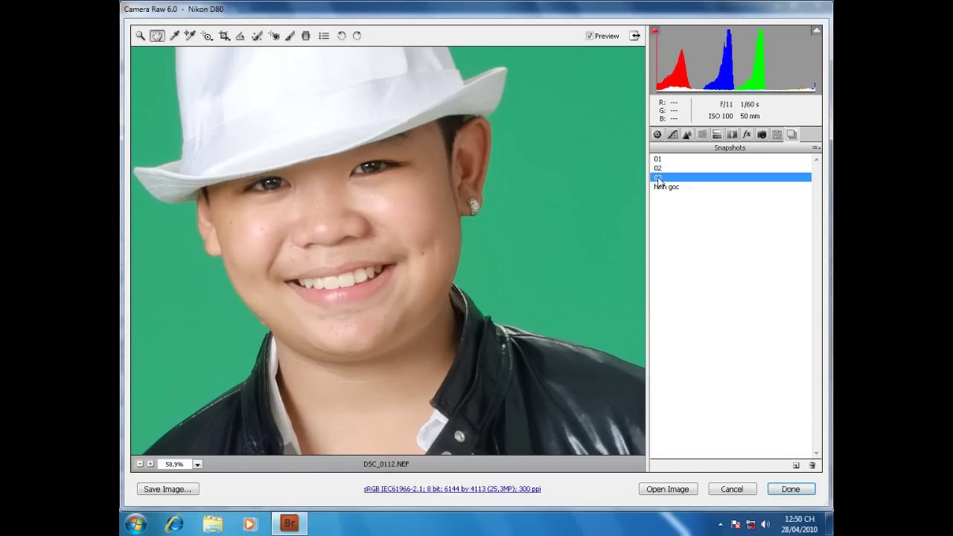
click(658, 169)
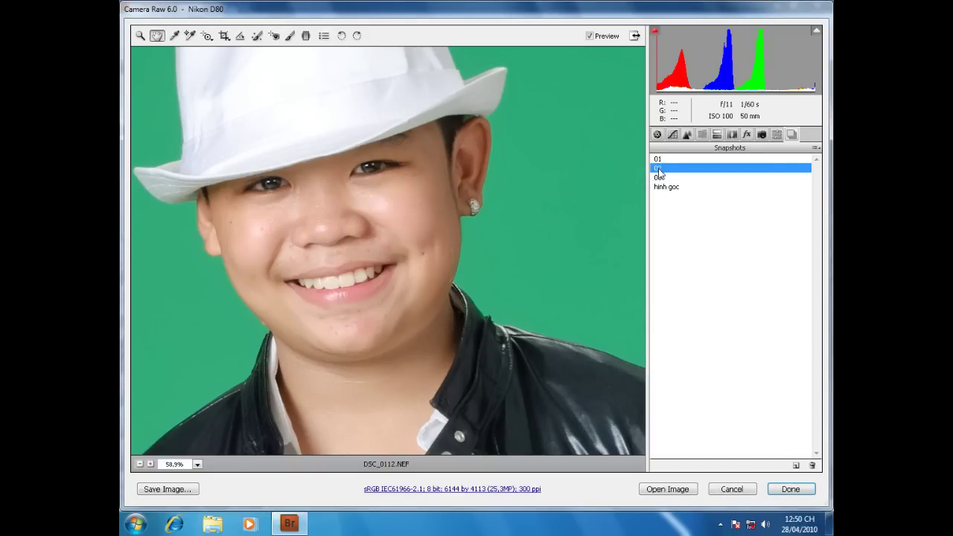
click(658, 178)
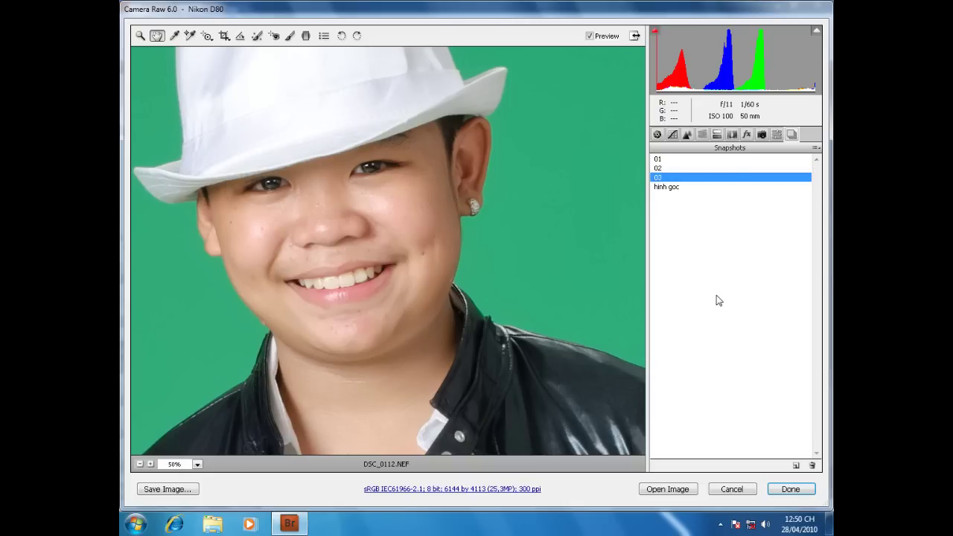
key(ctrl+minus)
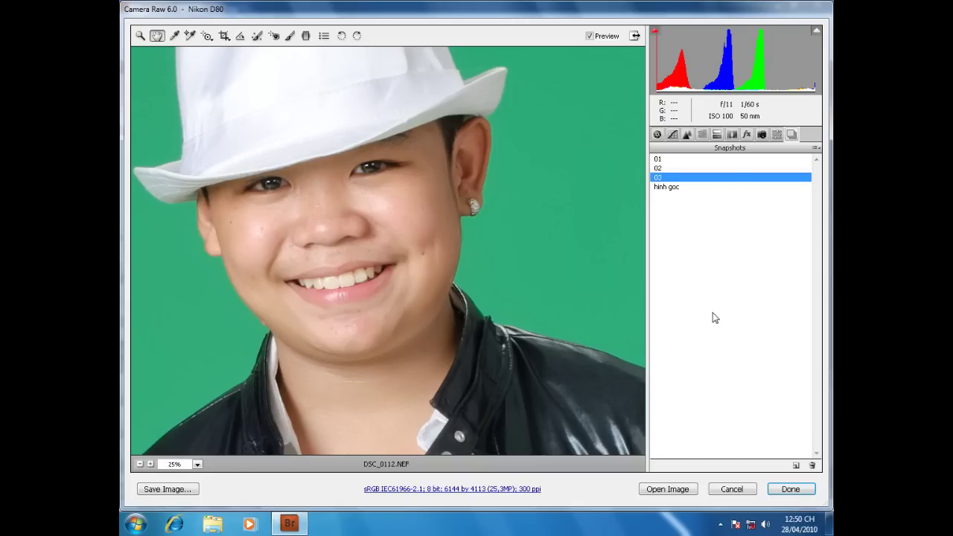